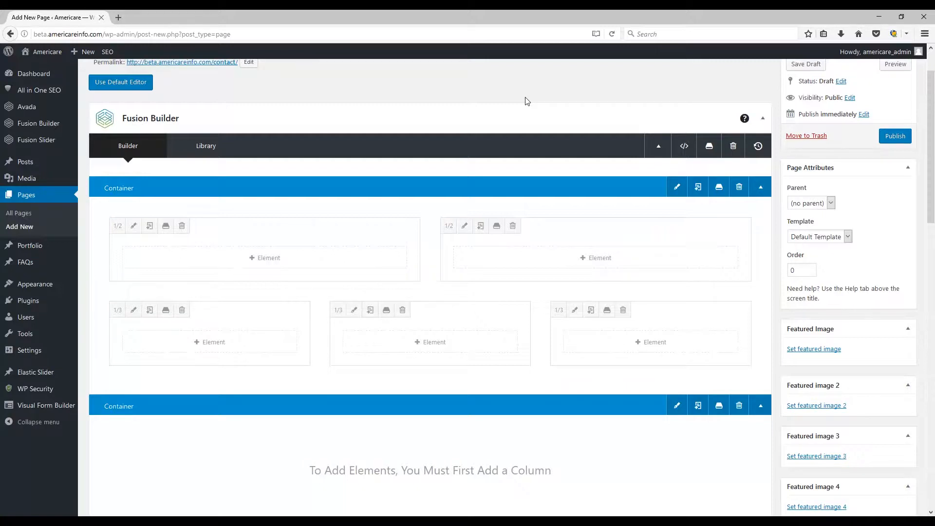
- Add a Text Block element to the first half-width column and clear its placeholder text
click(257, 265)
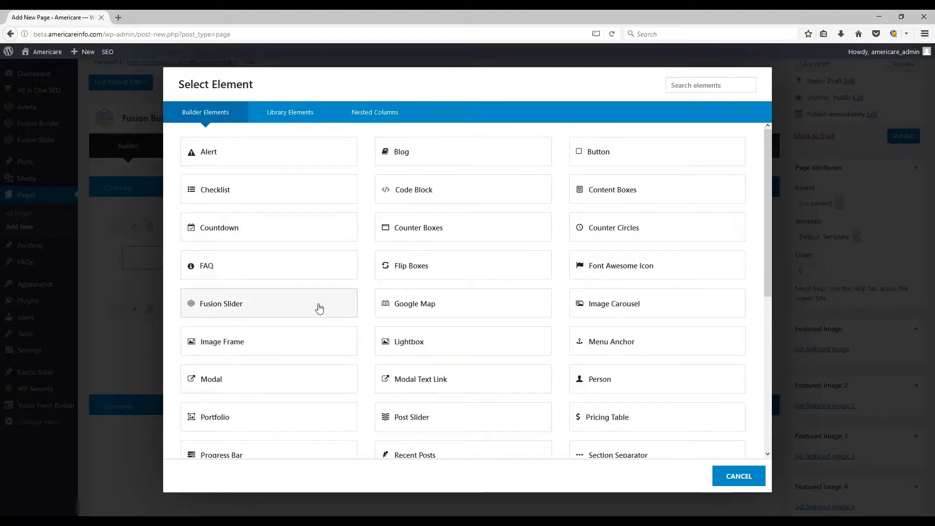
scroll(319, 308, down, 6)
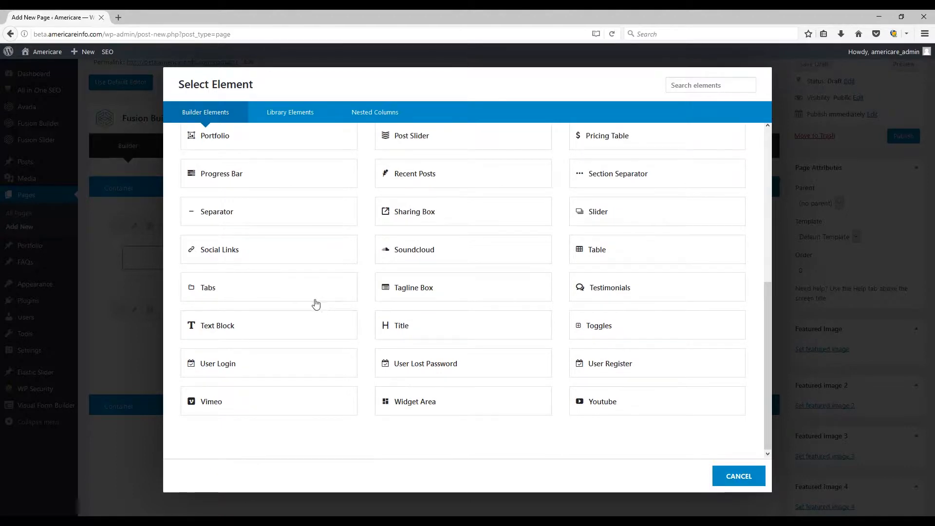
click(290, 325)
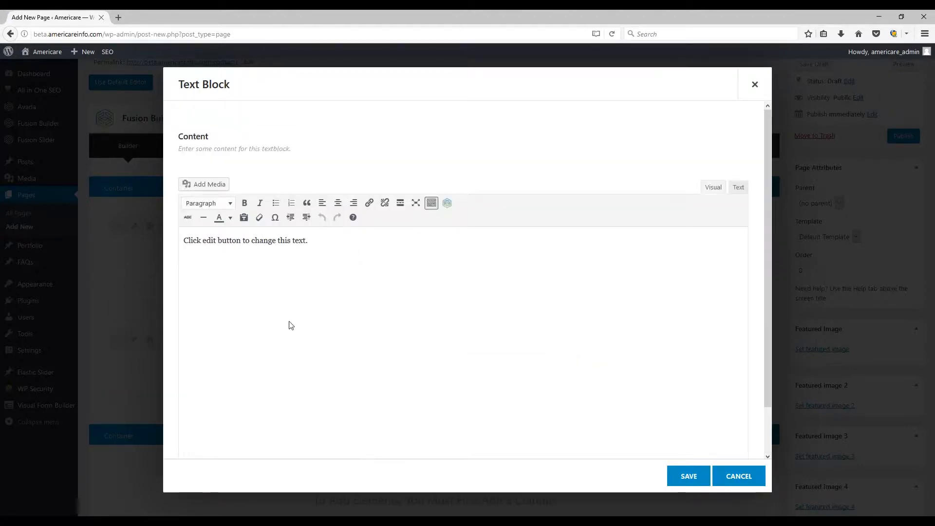
triple_click(455, 240)
key(BackSpace)
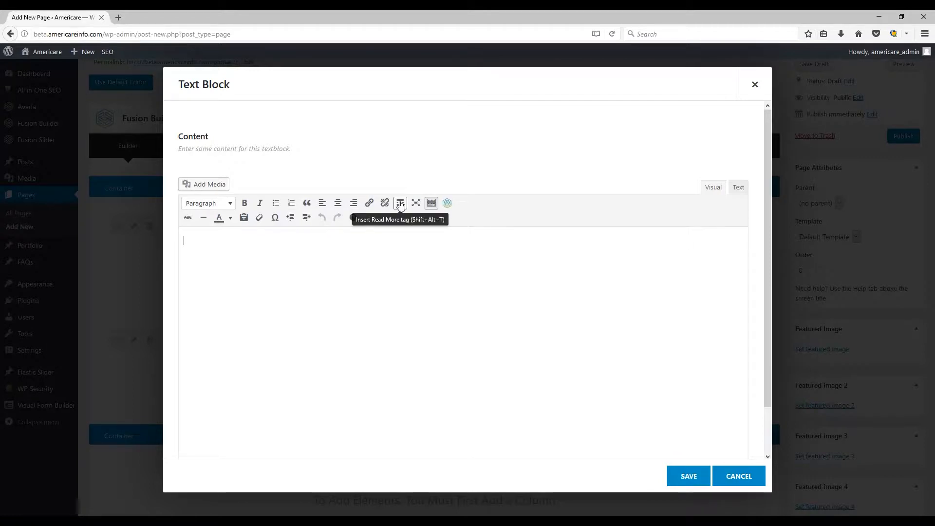
- Enter "This is some text" in the text block and format it as Heading 1
click(217, 206)
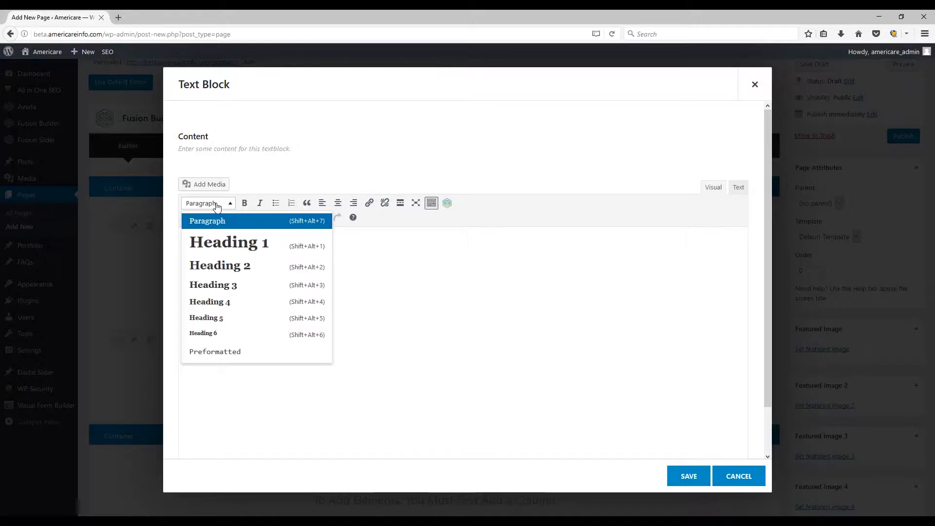
click(326, 151)
click(303, 252)
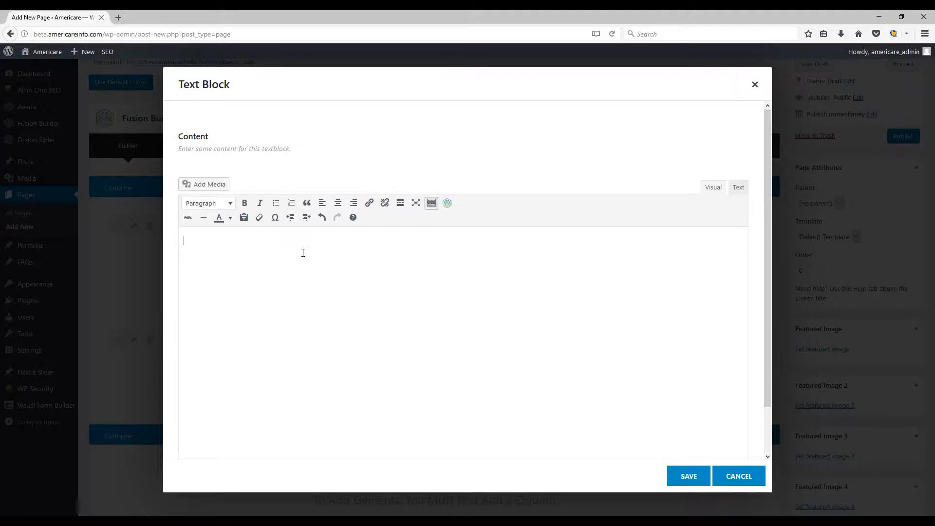
text(This is some text)
drag(303, 252, 181, 242)
click(203, 205)
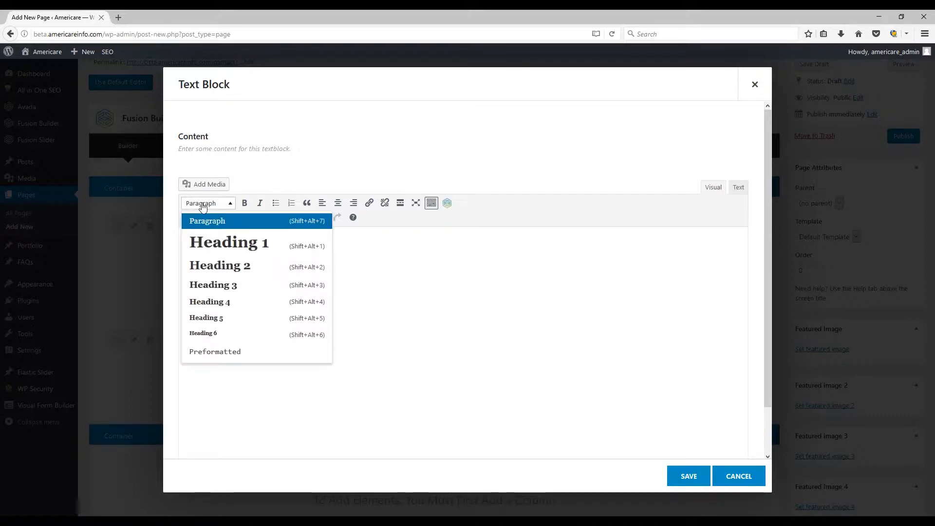
click(258, 242)
click(410, 261)
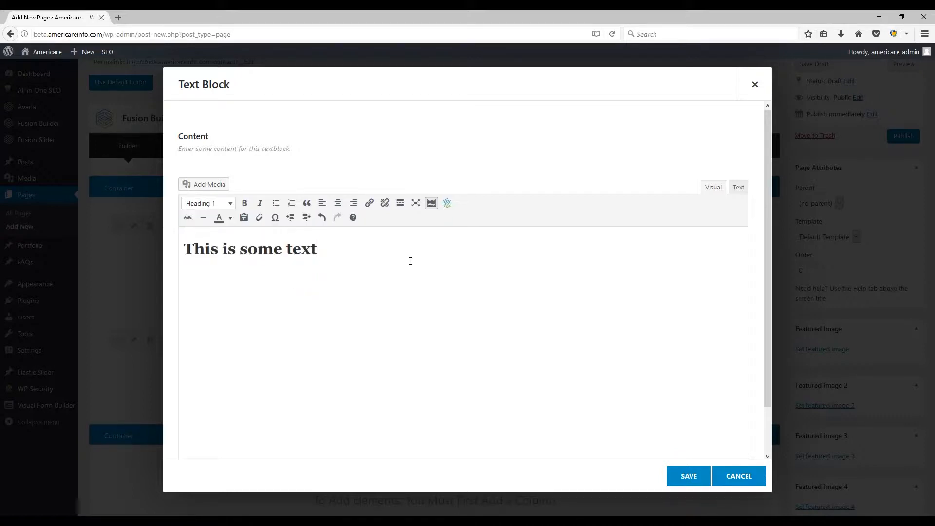
- Change the "This is some text" line to Heading 2
triple_click(369, 254)
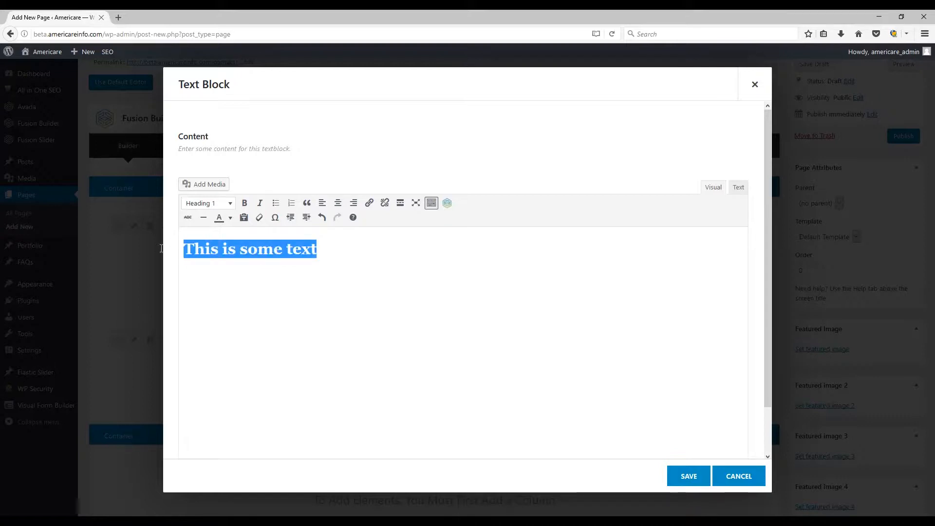
click(433, 252)
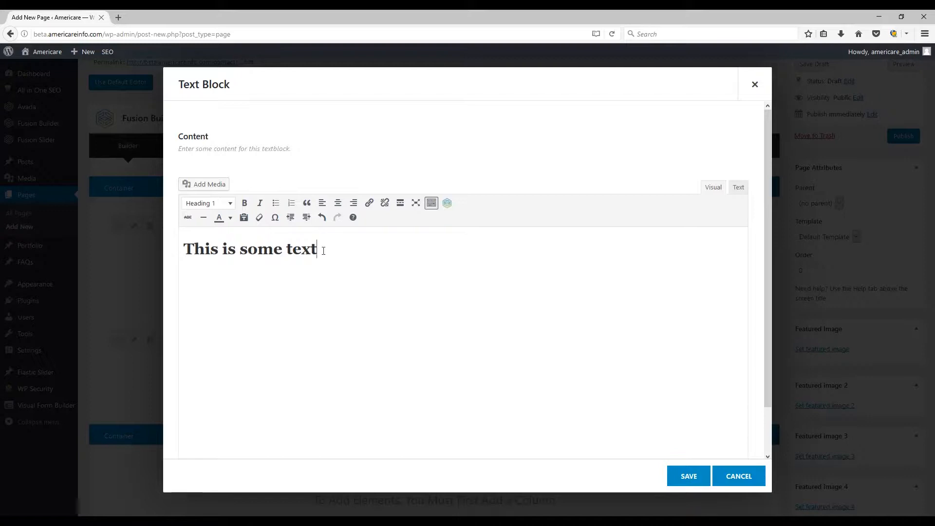
drag(396, 255, 183, 246)
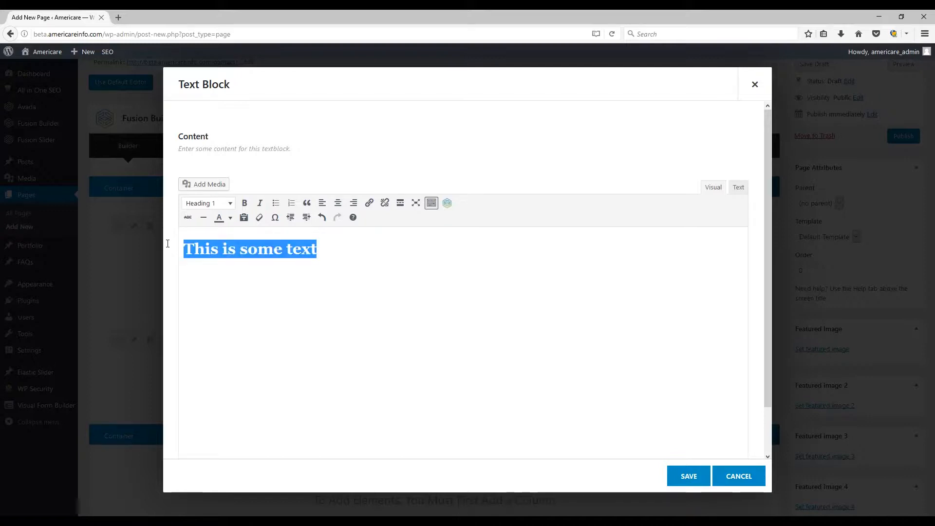
click(207, 204)
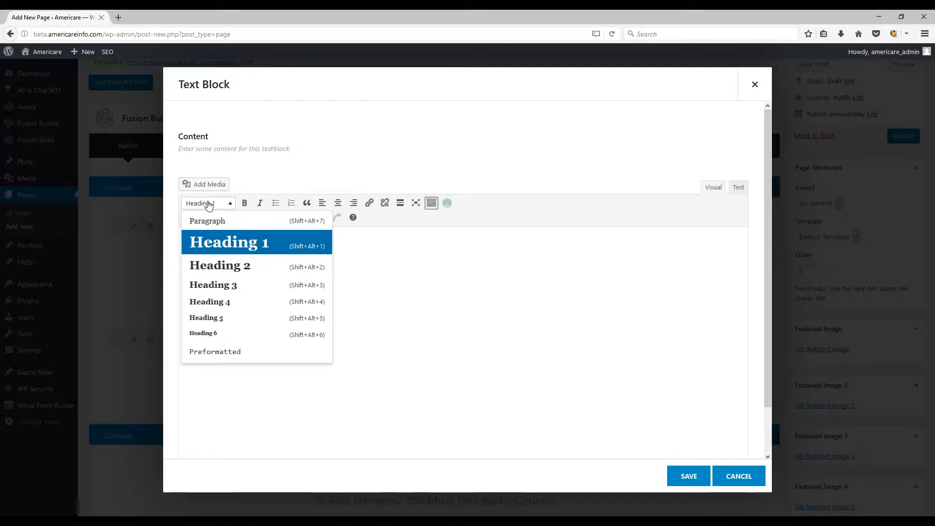
click(223, 265)
click(354, 251)
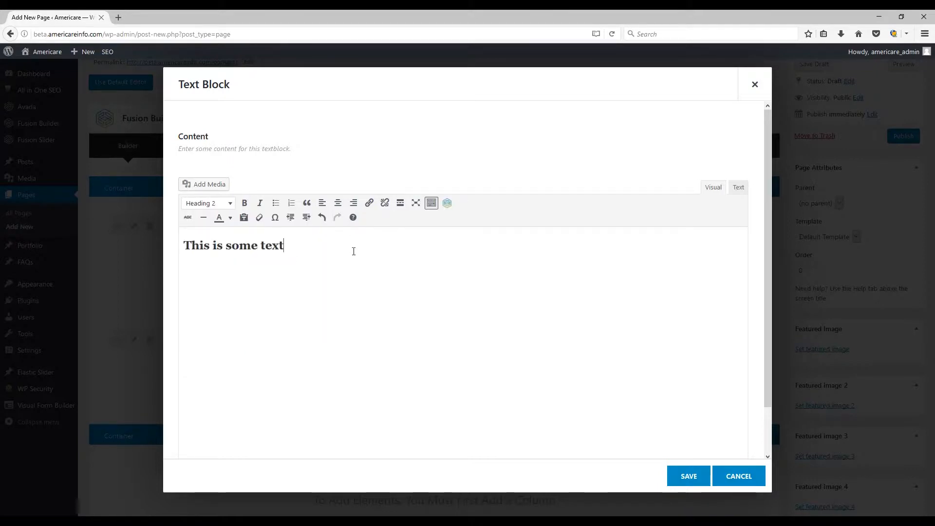
- Add a paragraph "gehehe5hegat" under the heading, followed by "This is another header" formatted as Heading 3
key(Return)
text(gehehe5hegat)
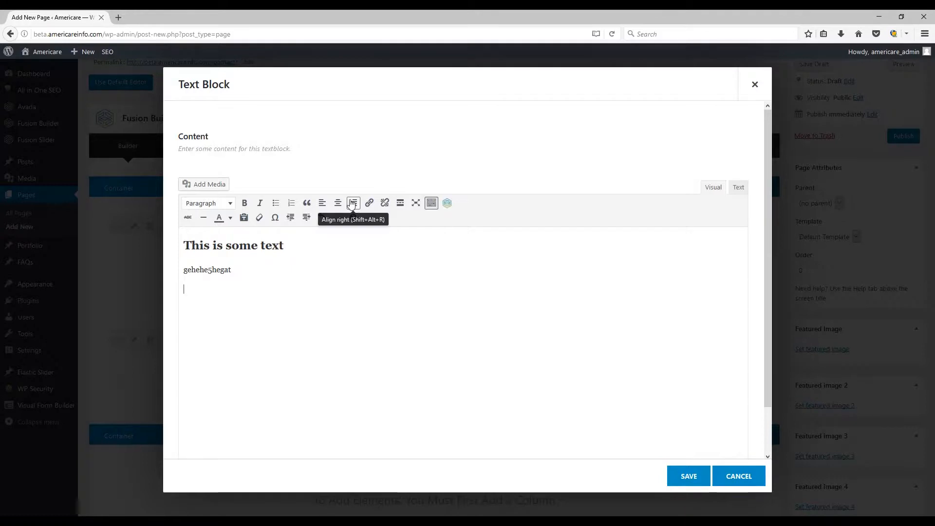
key(Return)
text(This is another header)
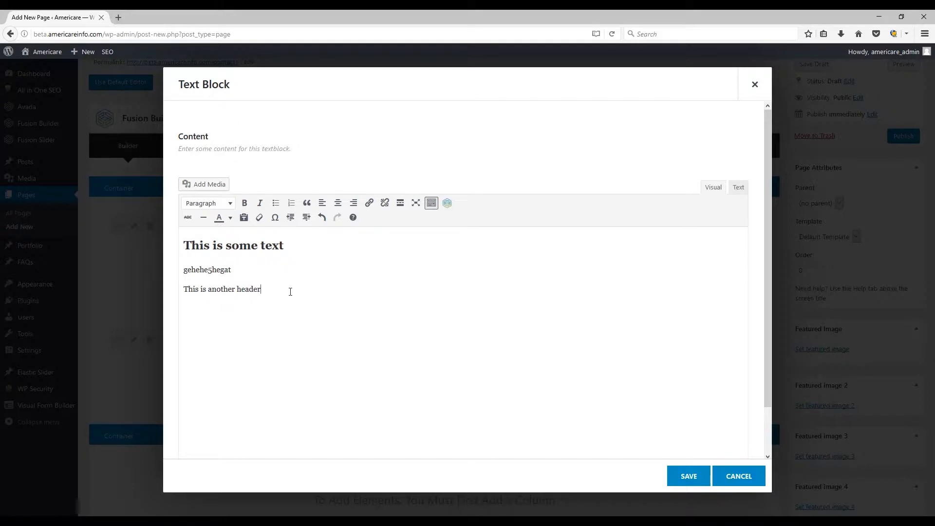
drag(290, 290, 183, 290)
click(194, 204)
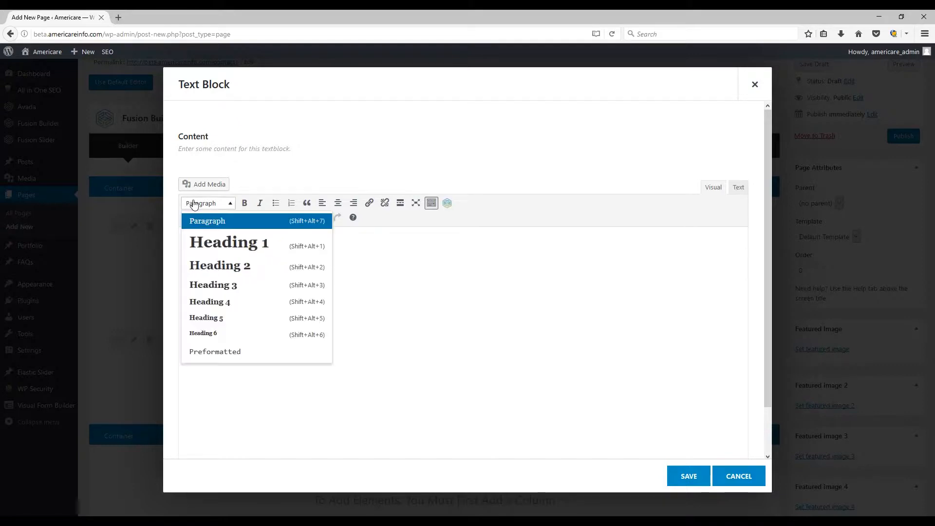
click(213, 285)
click(292, 281)
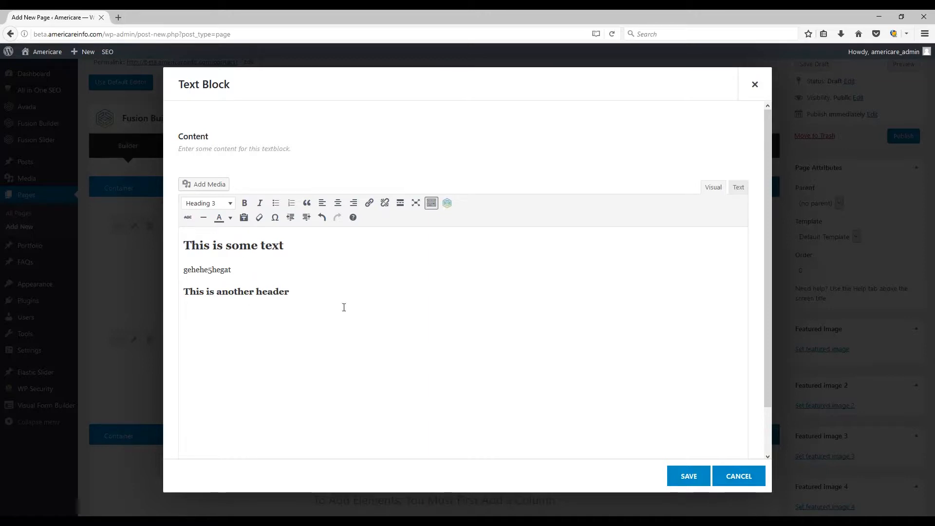
- Replace all the content of the text block with "A Link to a Website"
key(ctrl+a)
key(BackSpace)
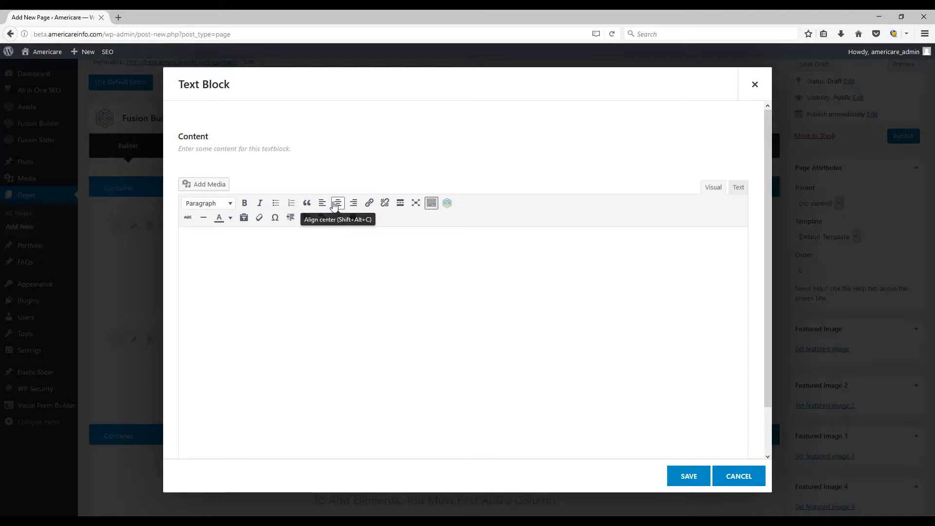
click(354, 204)
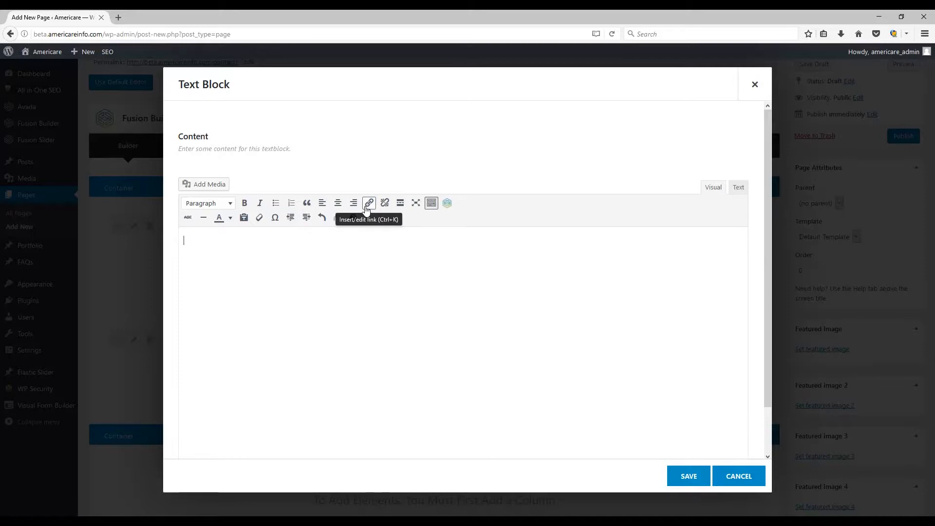
text(A Link to a Website)
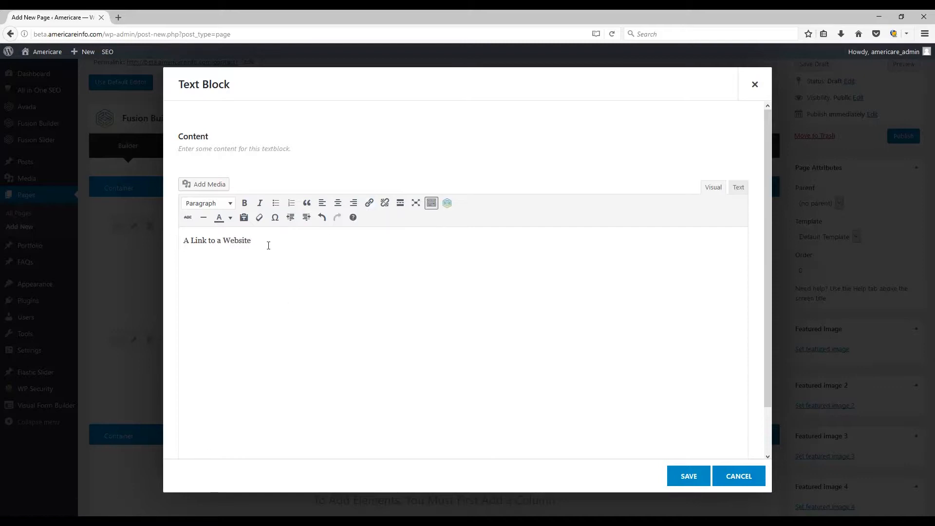
- Link "A Link to a Website" to the site's Contact Us page by searching for "contact", and remove the link again
drag(268, 243, 180, 242)
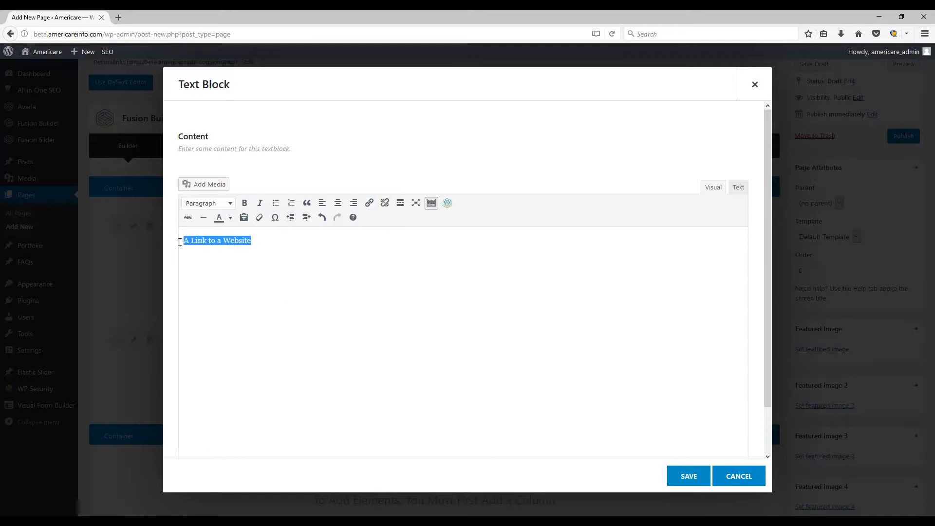
click(368, 204)
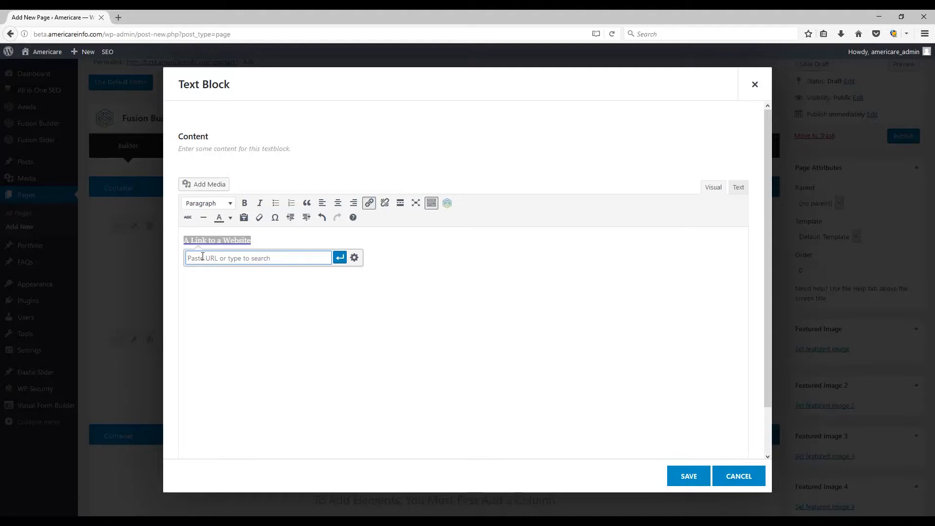
text(contact)
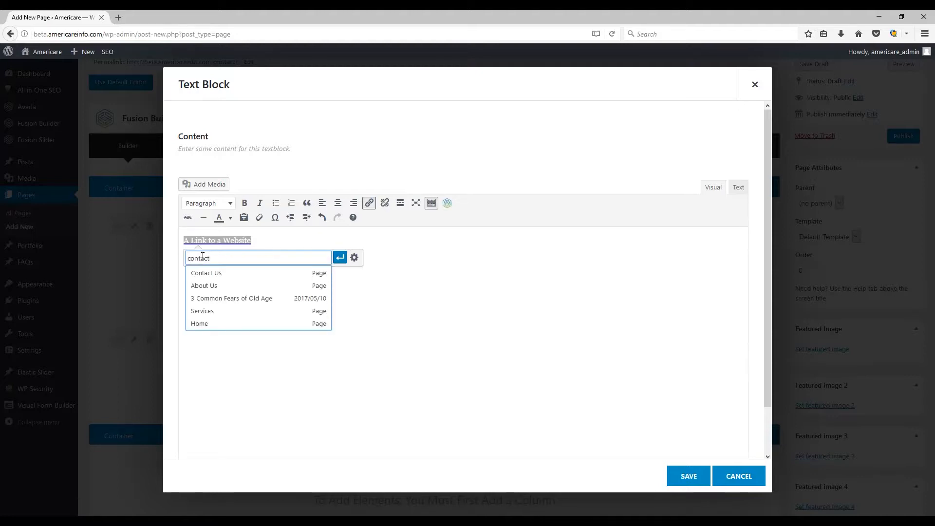
click(220, 277)
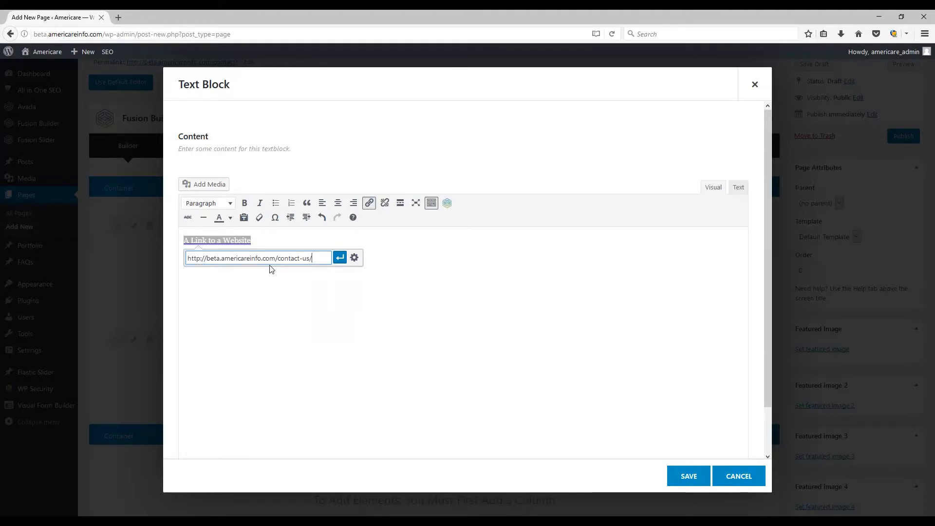
click(340, 257)
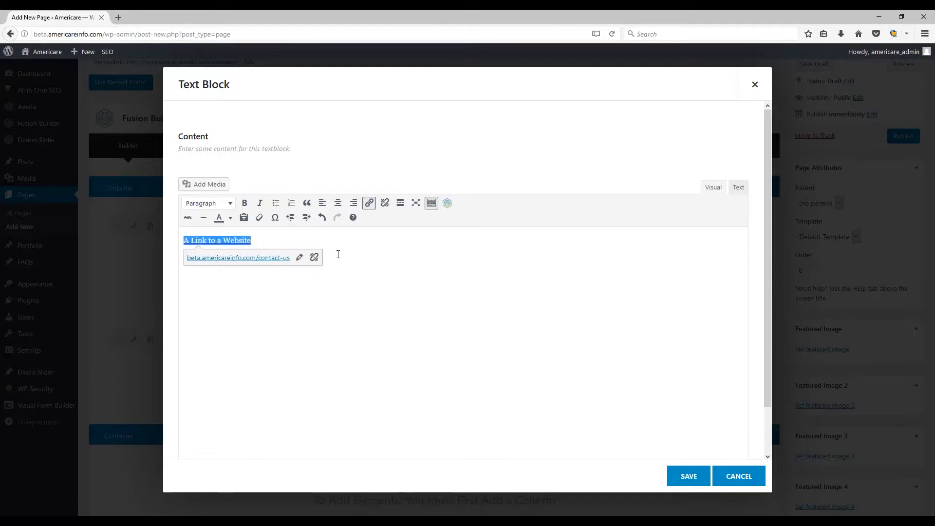
click(336, 244)
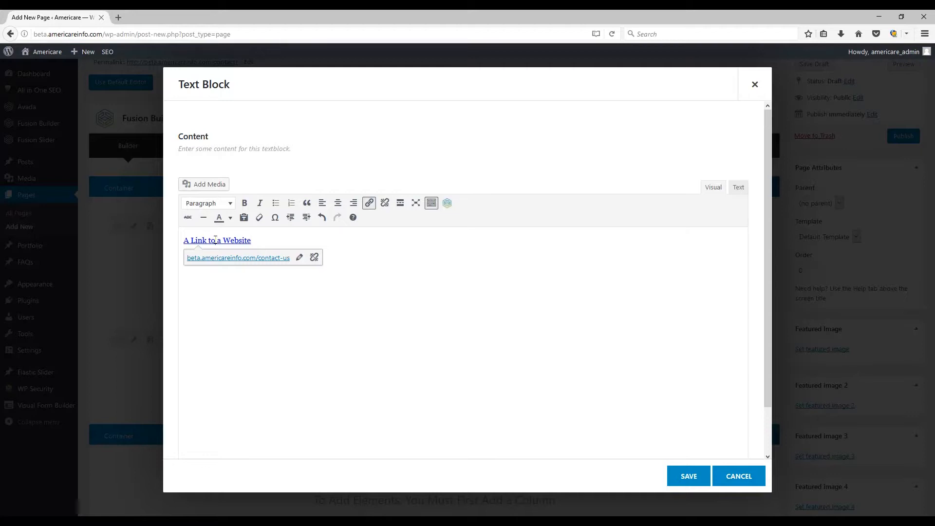
click(386, 204)
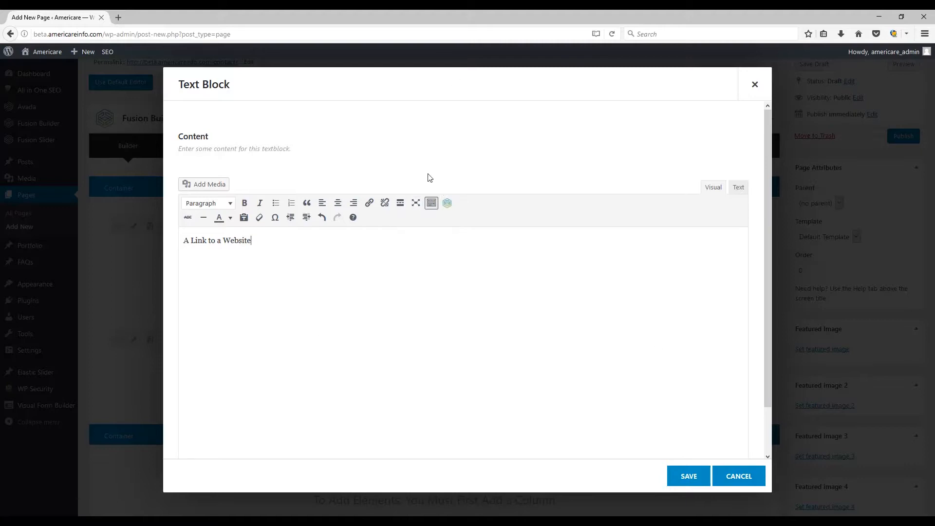
- Hide the editor's second row of formatting controls and show it again
click(432, 203)
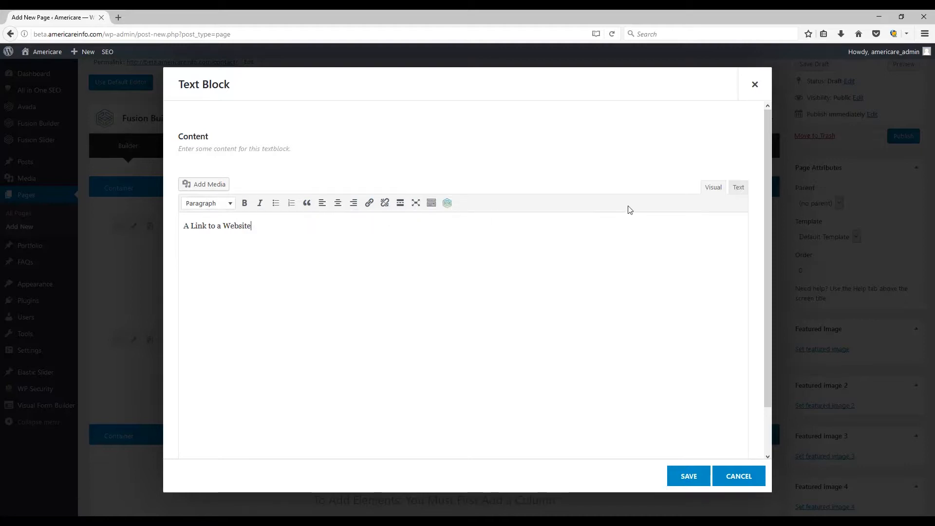
click(435, 207)
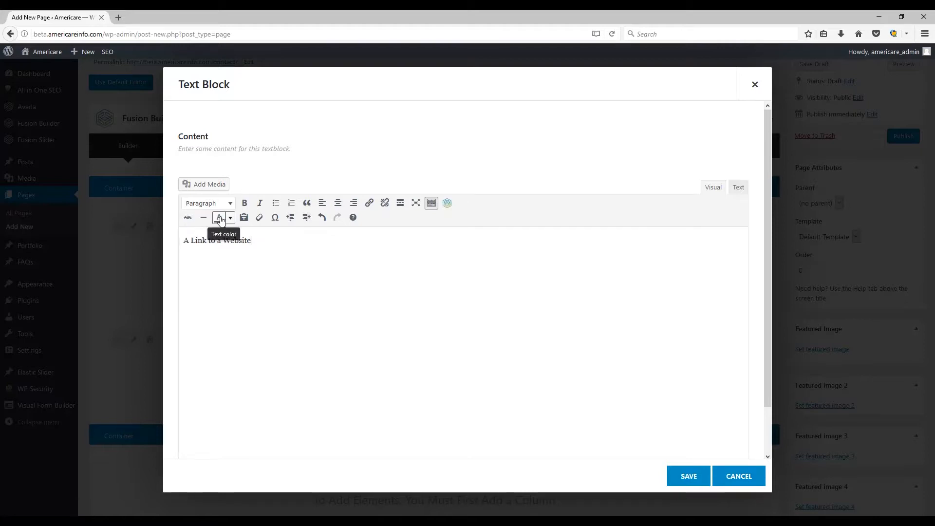
- Set the text color of "A Link to a Website" to red
drag(251, 240, 167, 251)
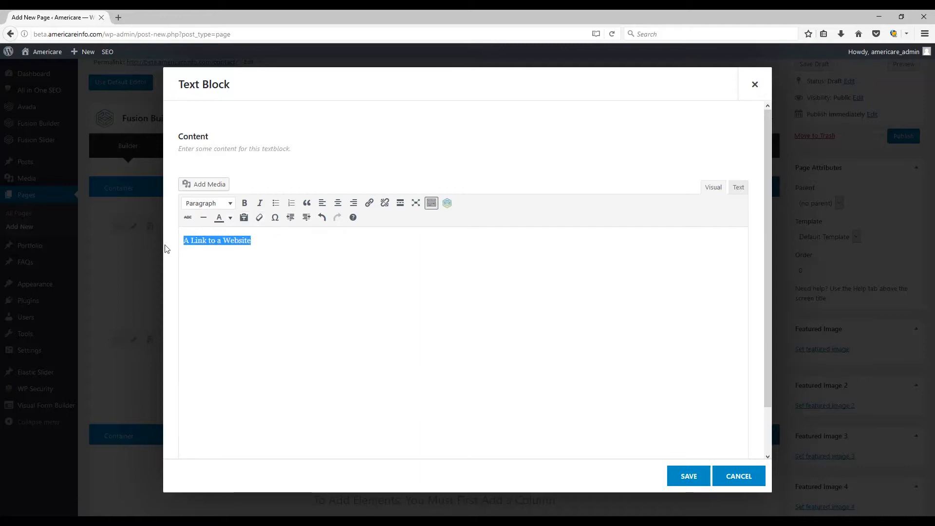
click(231, 219)
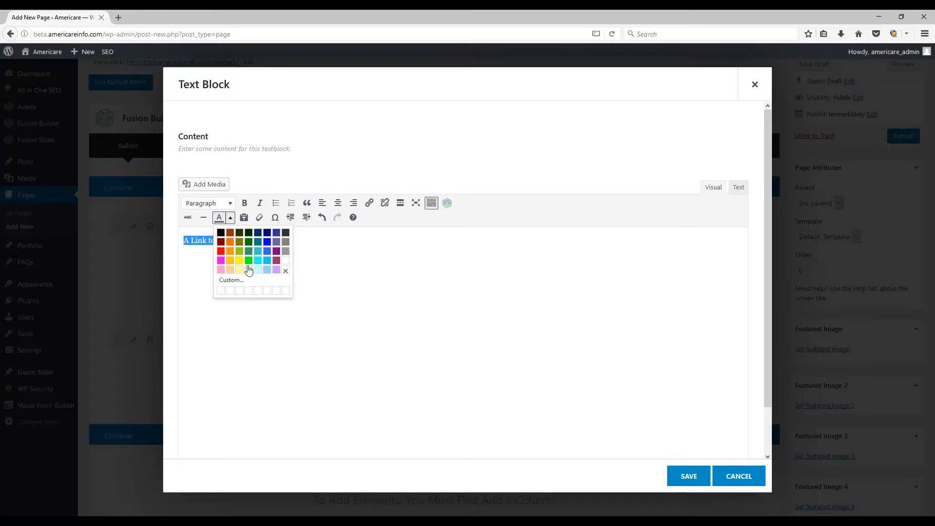
click(232, 280)
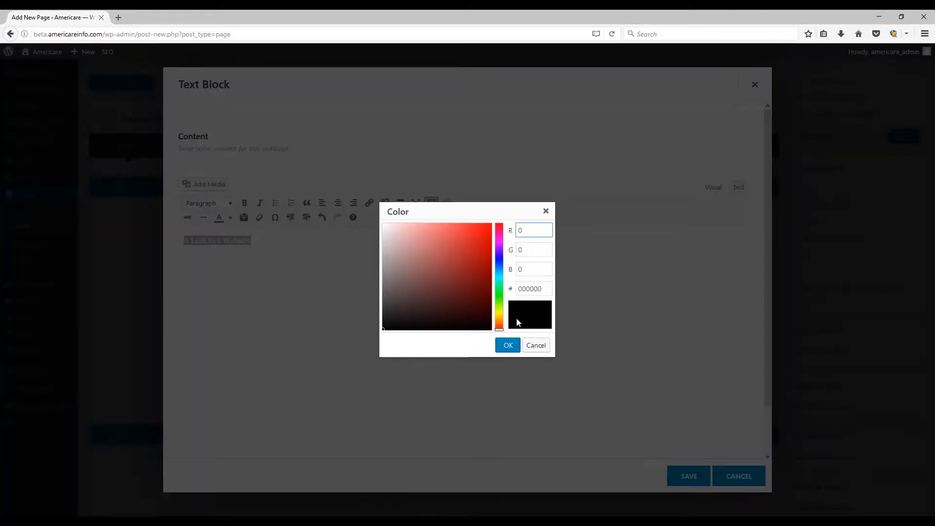
click(536, 345)
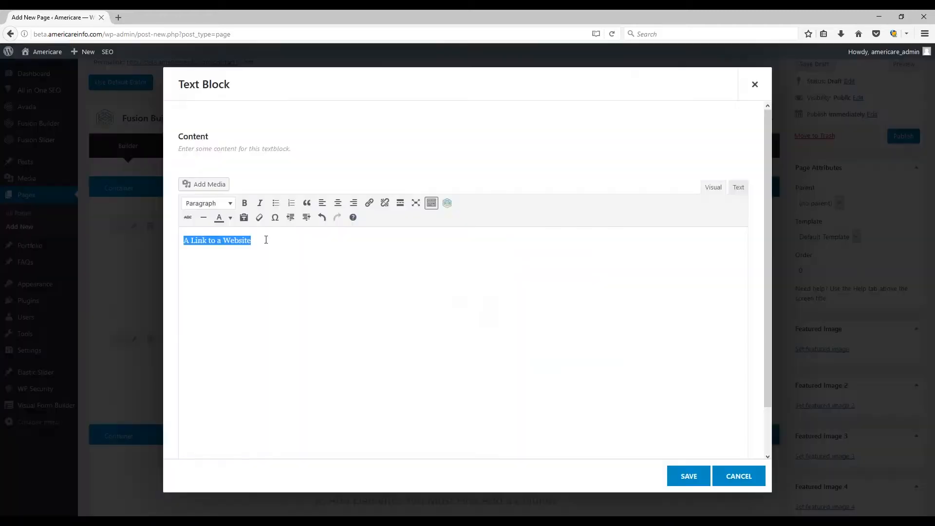
click(230, 218)
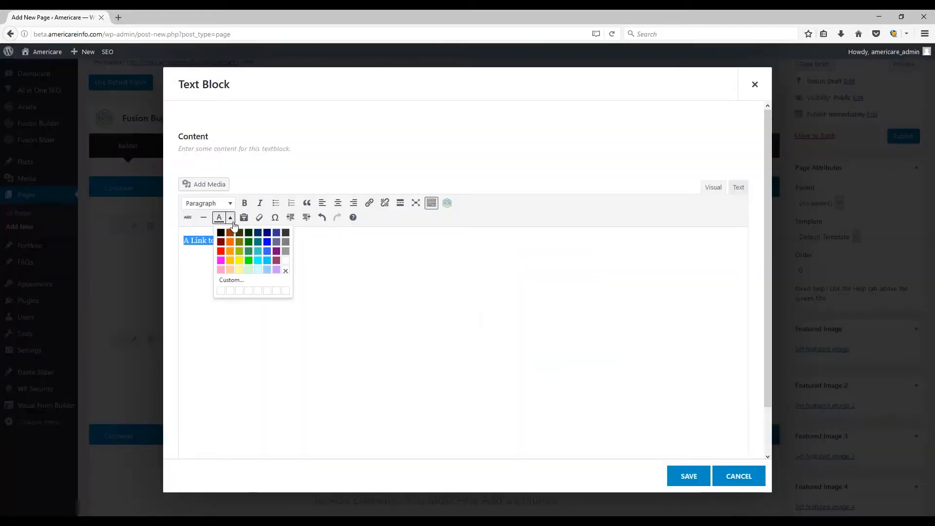
click(221, 252)
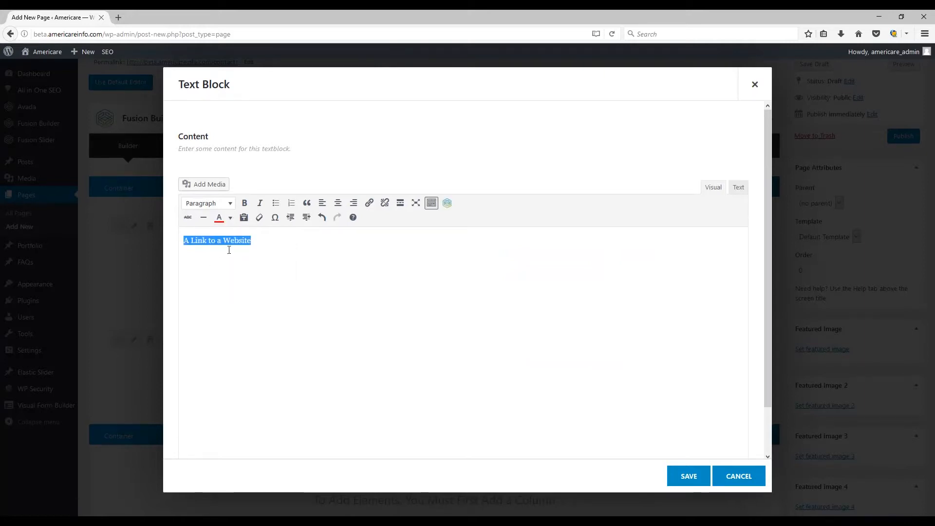
- Copy "A Link to a Website" and remove its custom text color
click(229, 250)
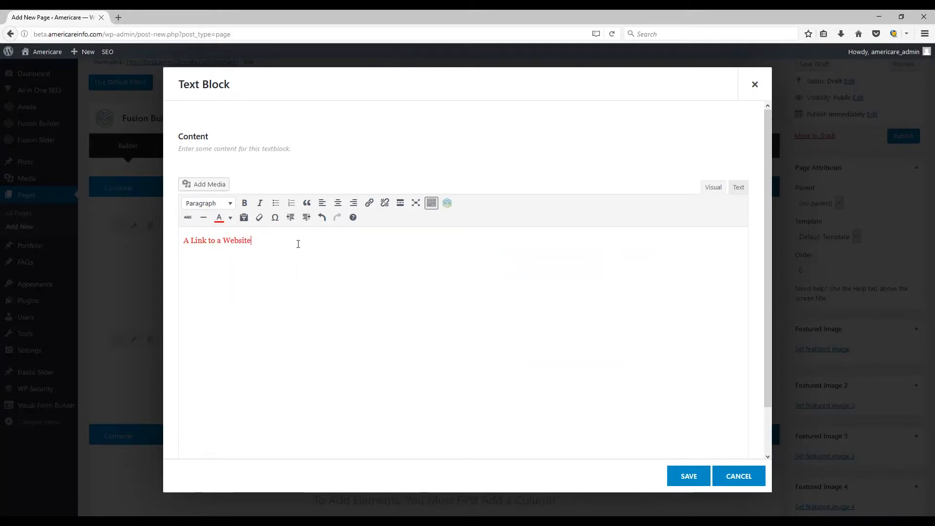
triple_click(271, 232)
key(ctrl+c)
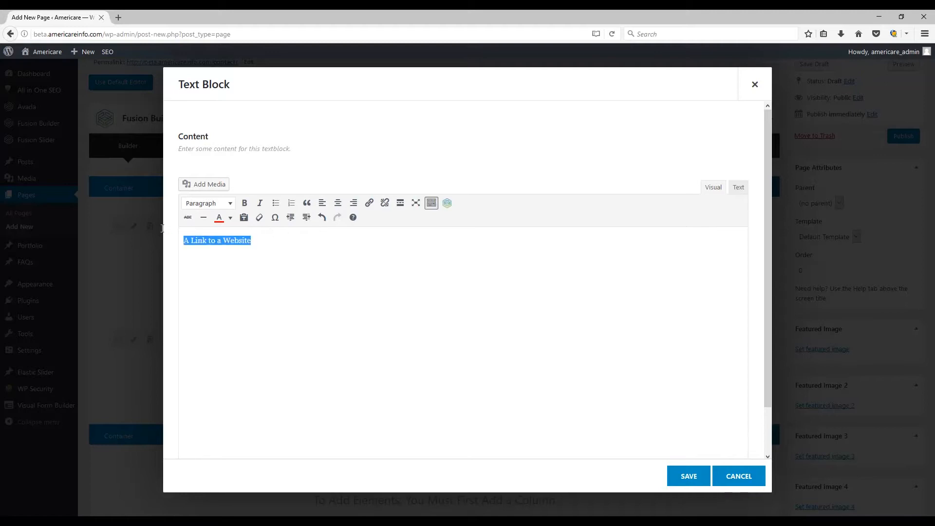
click(230, 217)
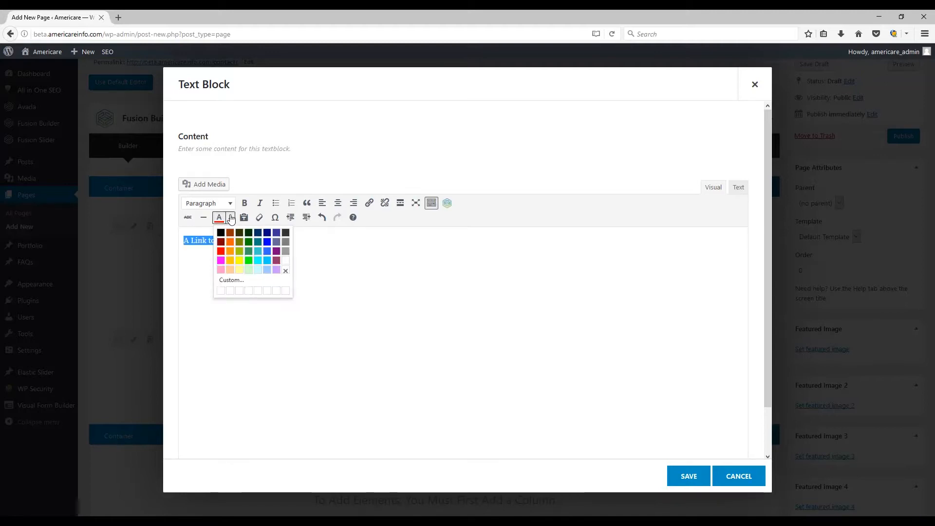
click(285, 272)
click(320, 261)
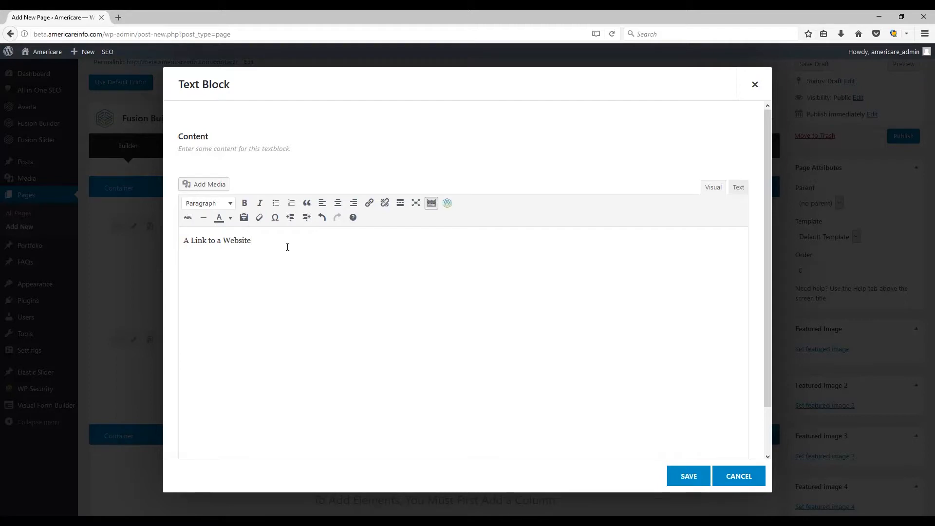
- Turn on pasting as plain text for the text block and dismiss the notice
click(242, 218)
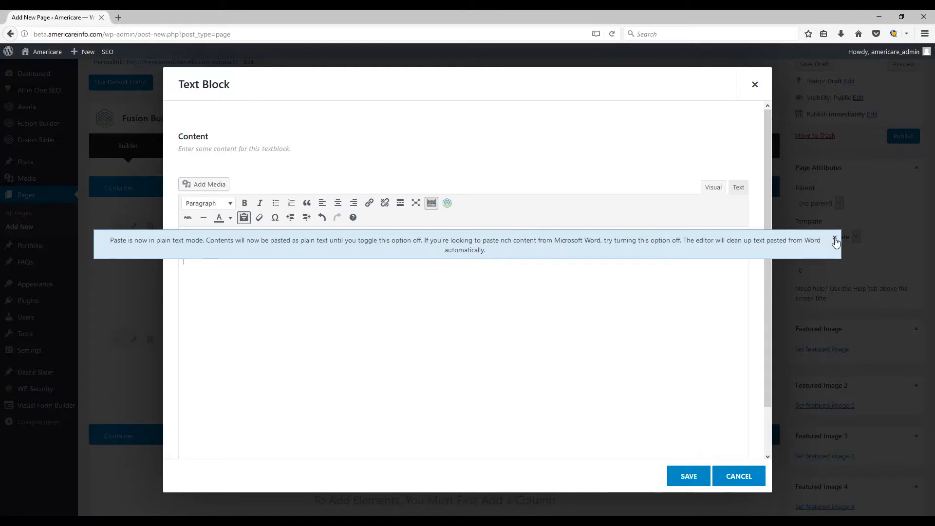
key(ctrl+v)
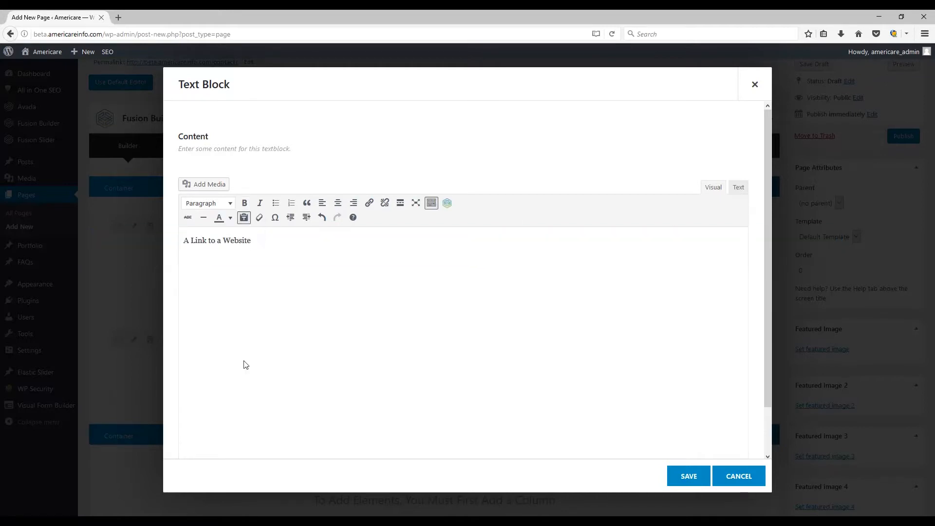
scroll(284, 306, down, 2)
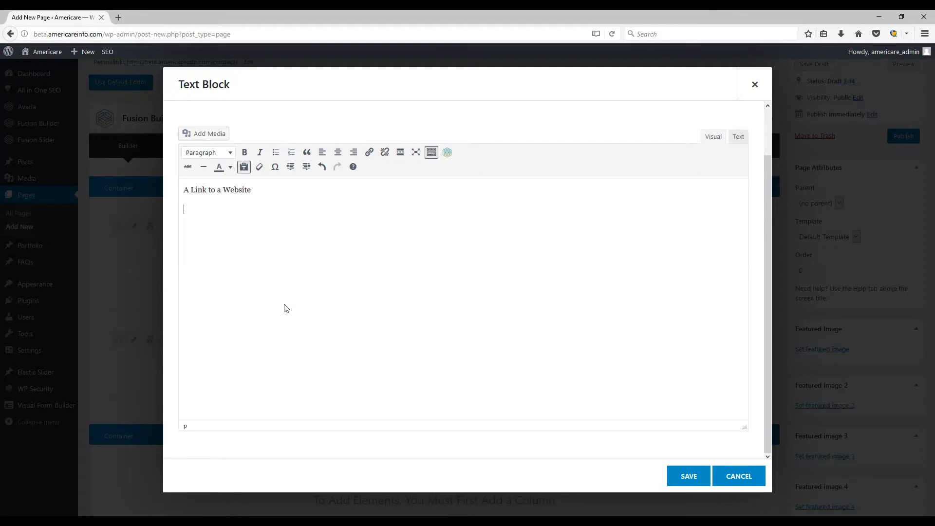
scroll(285, 306, up, 2)
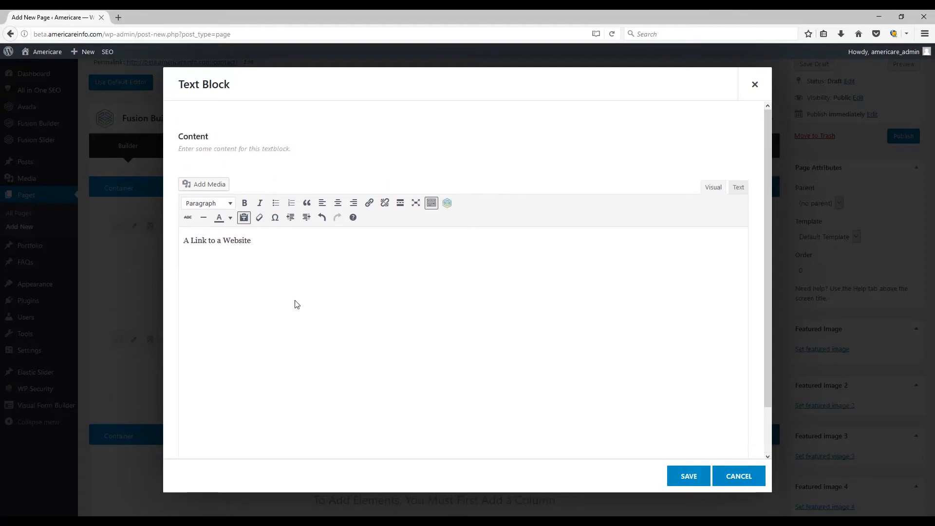
- Clear the formatting of "A Link to a Website" and turn off pasting as plain text
click(243, 219)
key(ctrl+a)
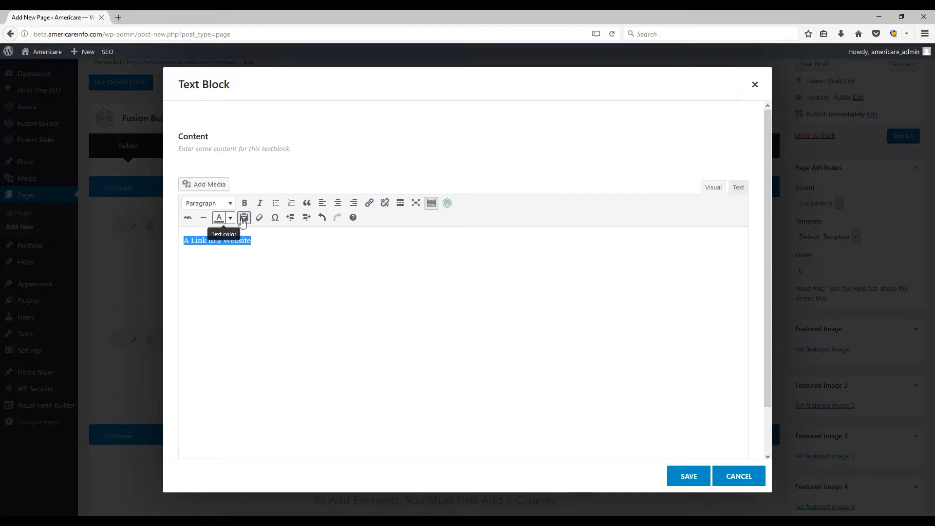
click(260, 218)
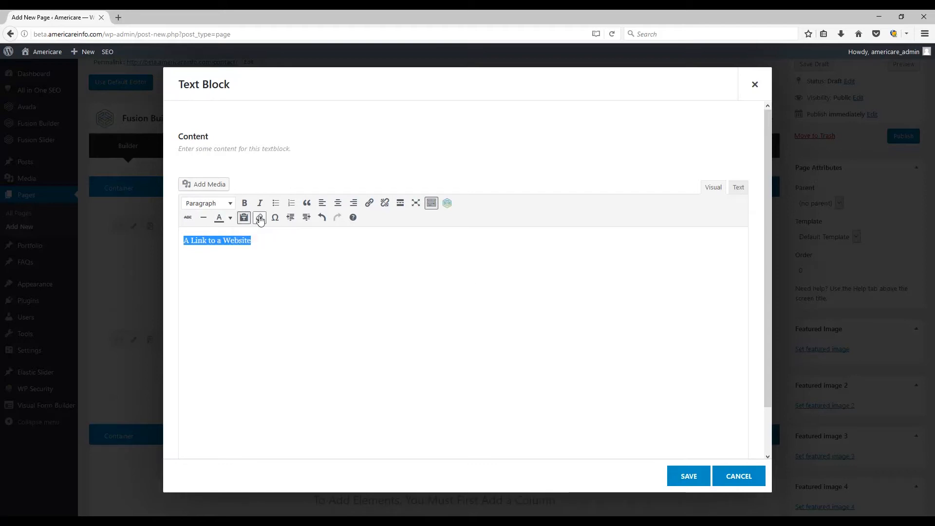
click(333, 247)
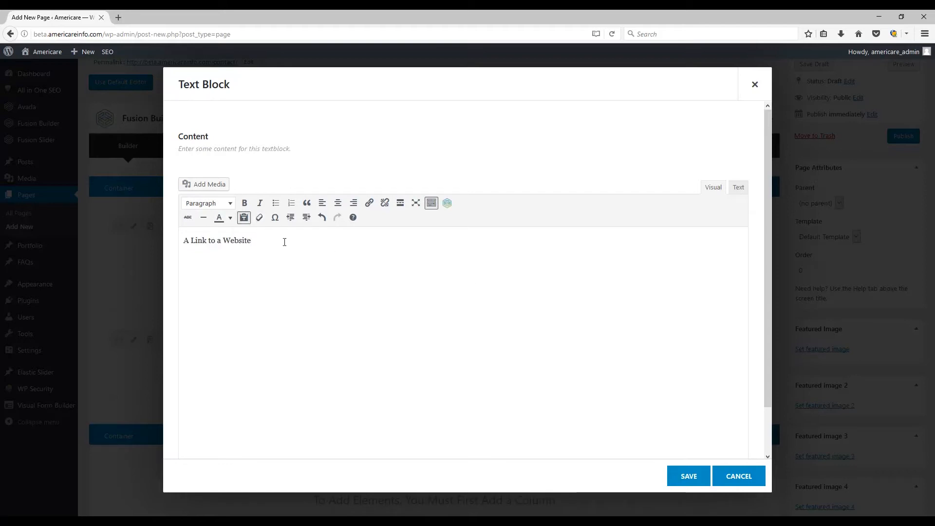
click(244, 217)
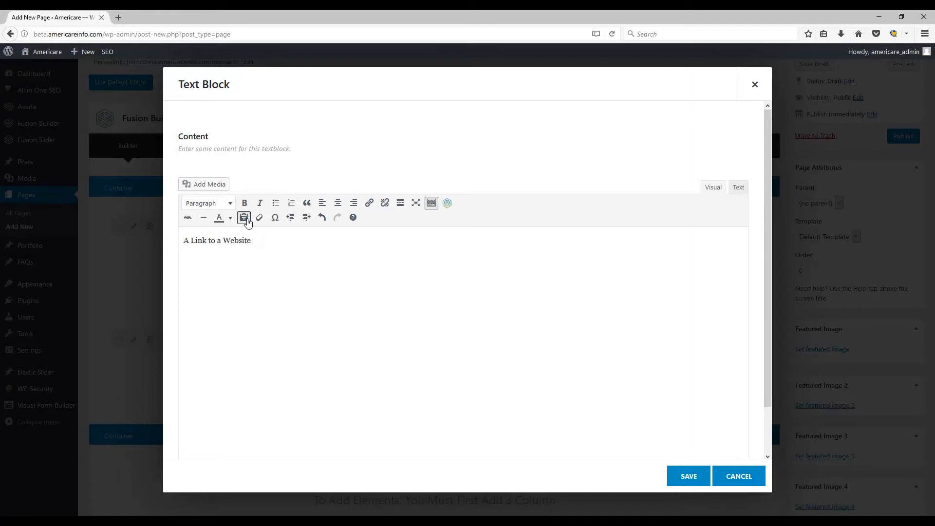
- Open the chart of special characters and close it again
click(274, 218)
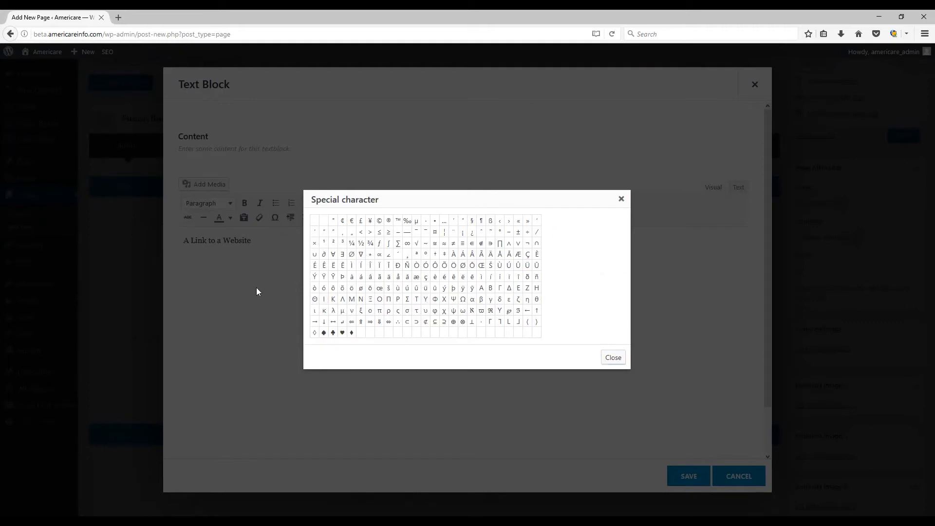
click(613, 357)
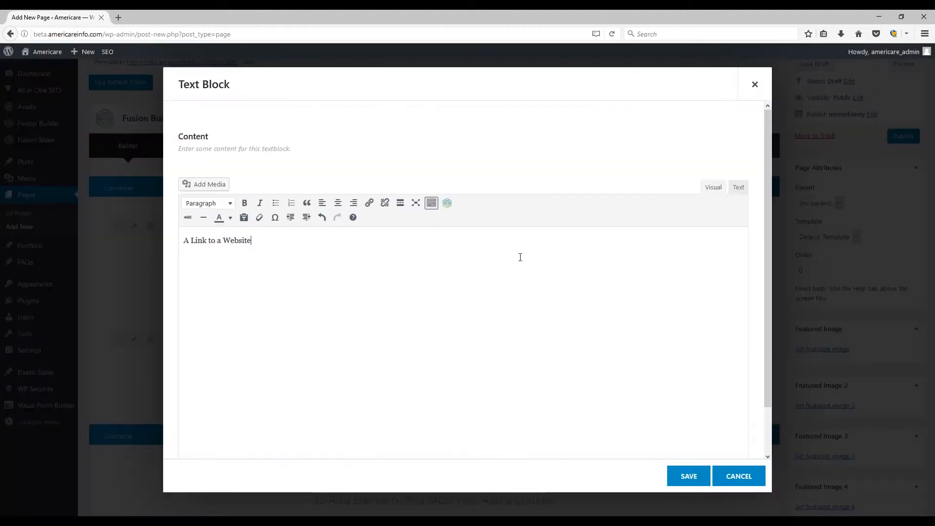
- Indent "A Link to a Website" by three levels and outdent it back by three levels
click(306, 217)
click(306, 217)
click(305, 217)
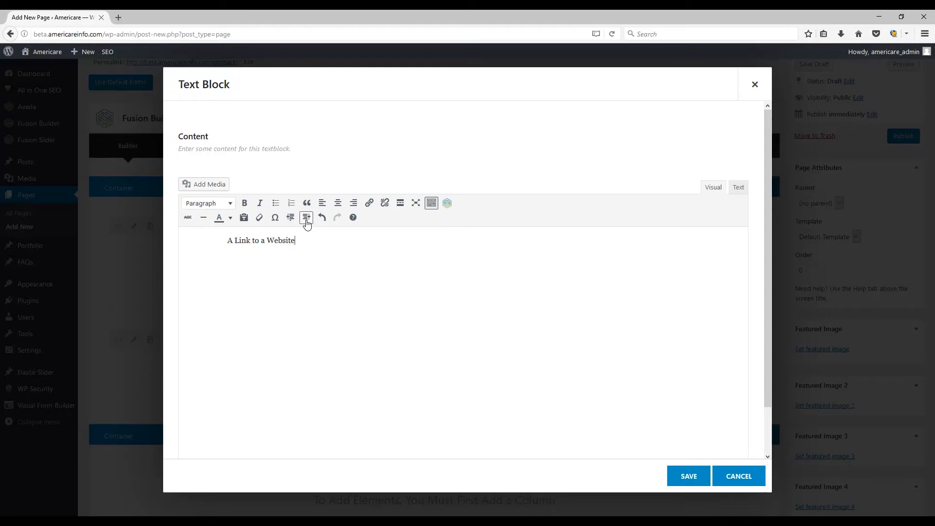
click(297, 223)
click(298, 223)
click(297, 223)
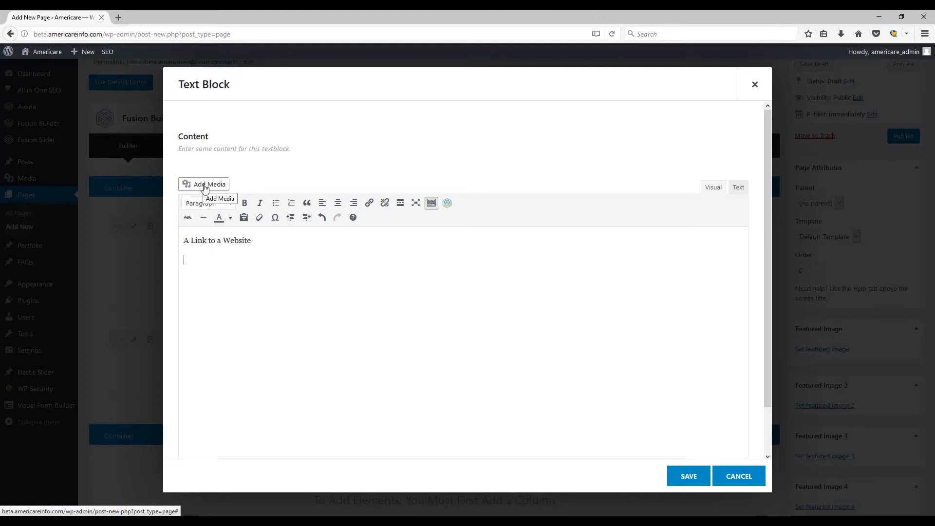
- Insert the home-care-service-area image from the media library below "A Link to a Website" at Medium size
click(205, 185)
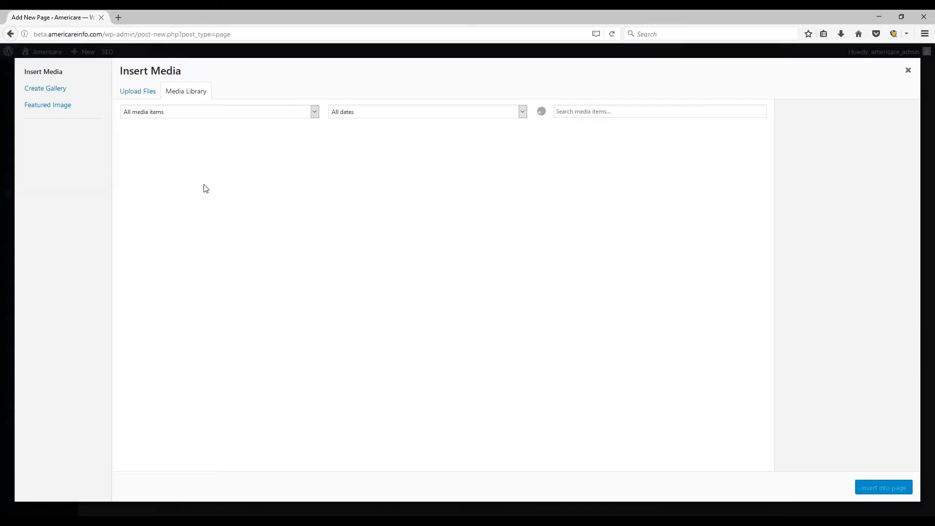
click(205, 164)
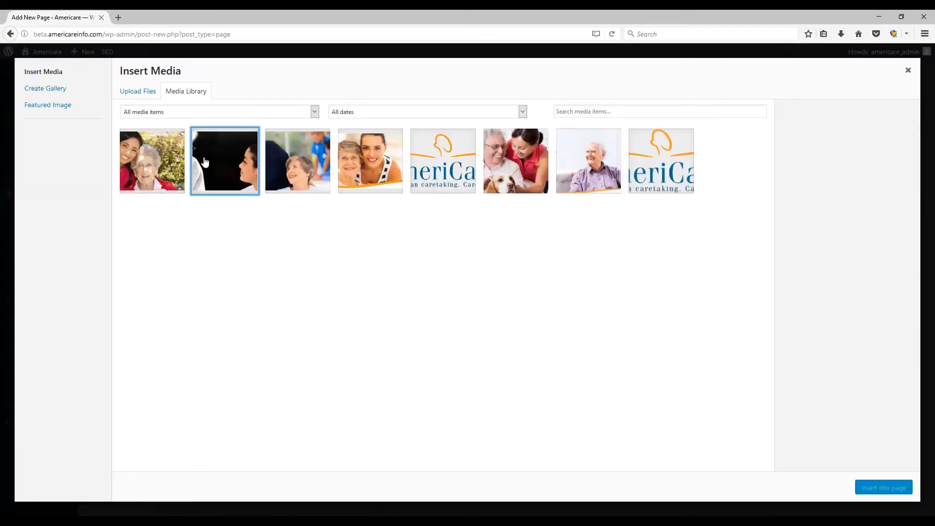
drag(915, 334, 923, 419)
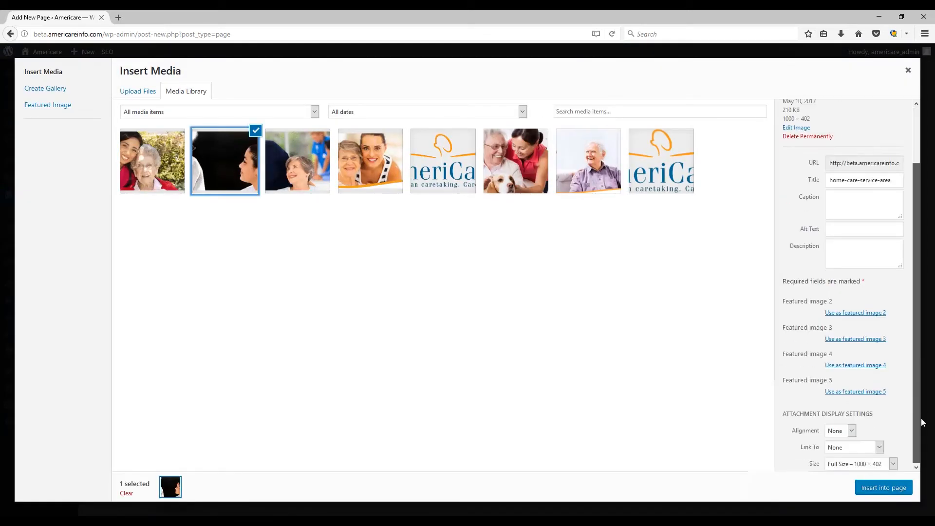
click(877, 461)
click(838, 483)
click(887, 487)
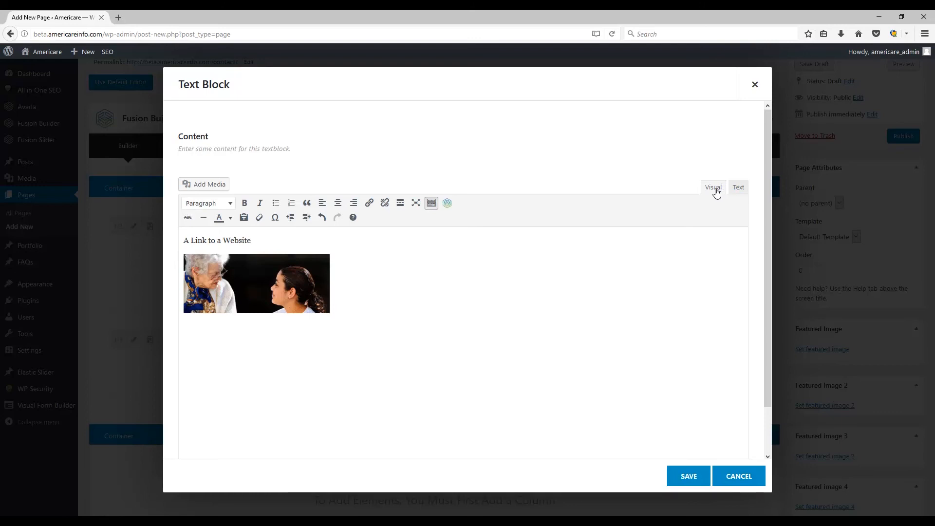
- Examine the HTML code of the text block, highlighting the image tag
click(739, 187)
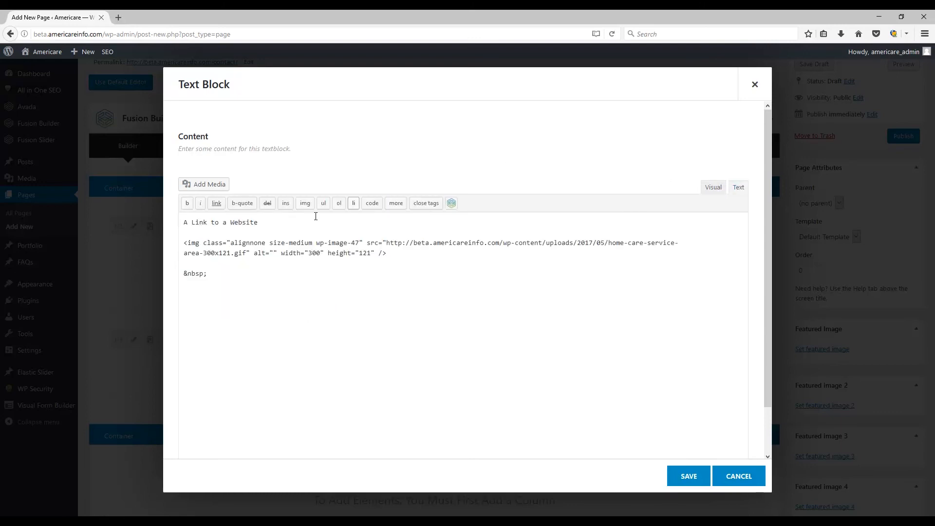
click(184, 244)
shift+click(434, 253)
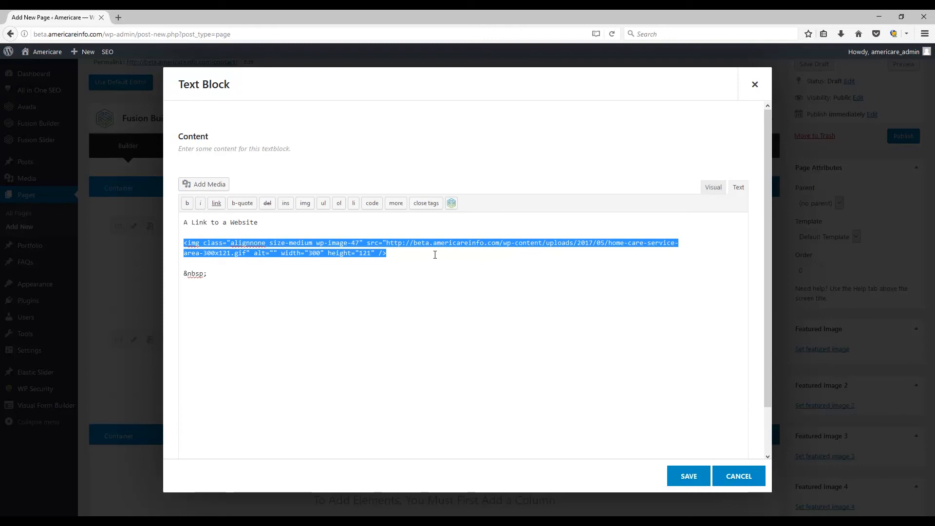
click(687, 258)
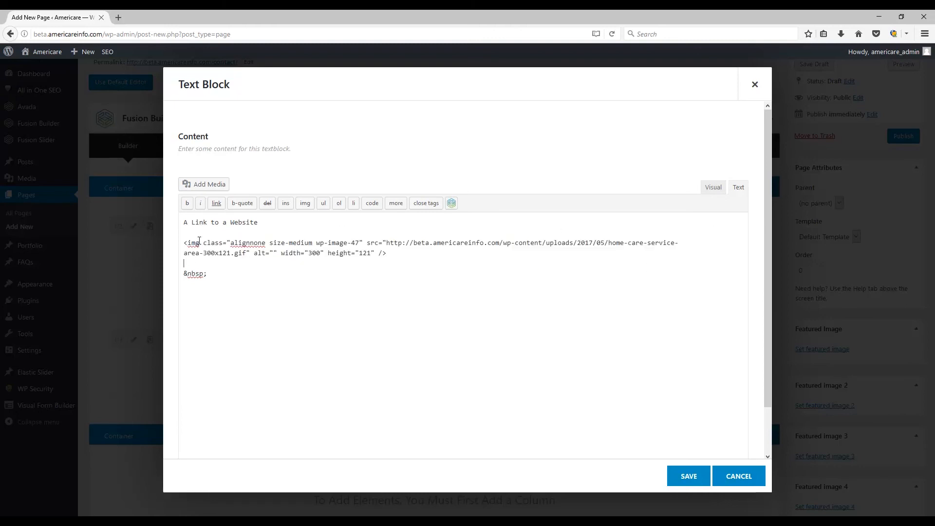
- Return the text block to its visual view and save the element
click(714, 189)
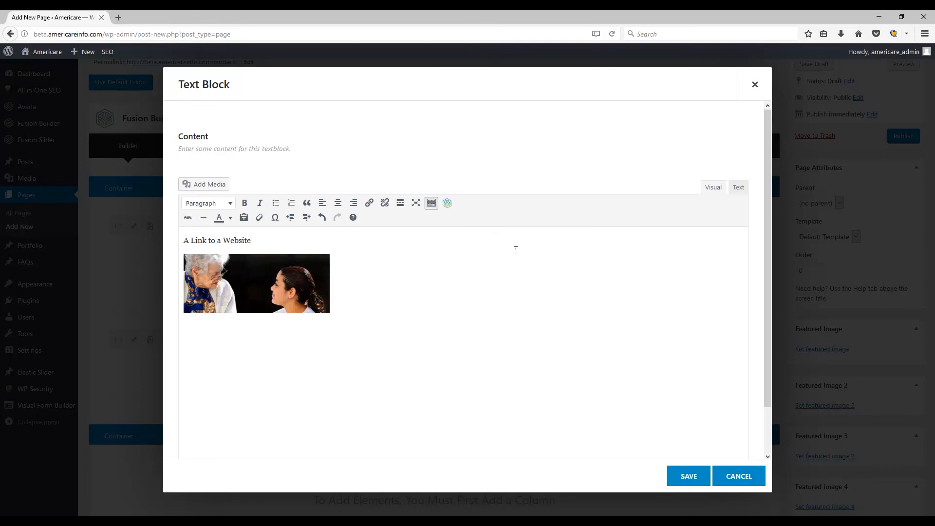
click(673, 479)
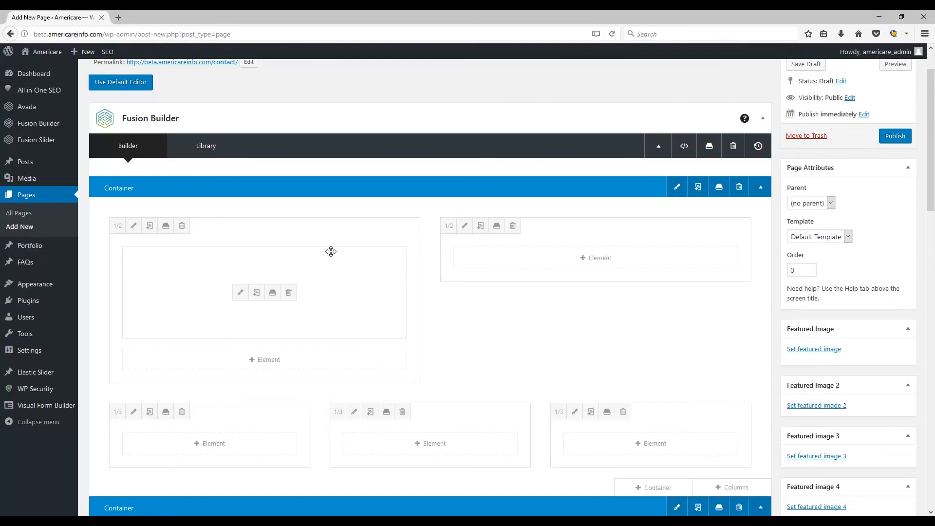